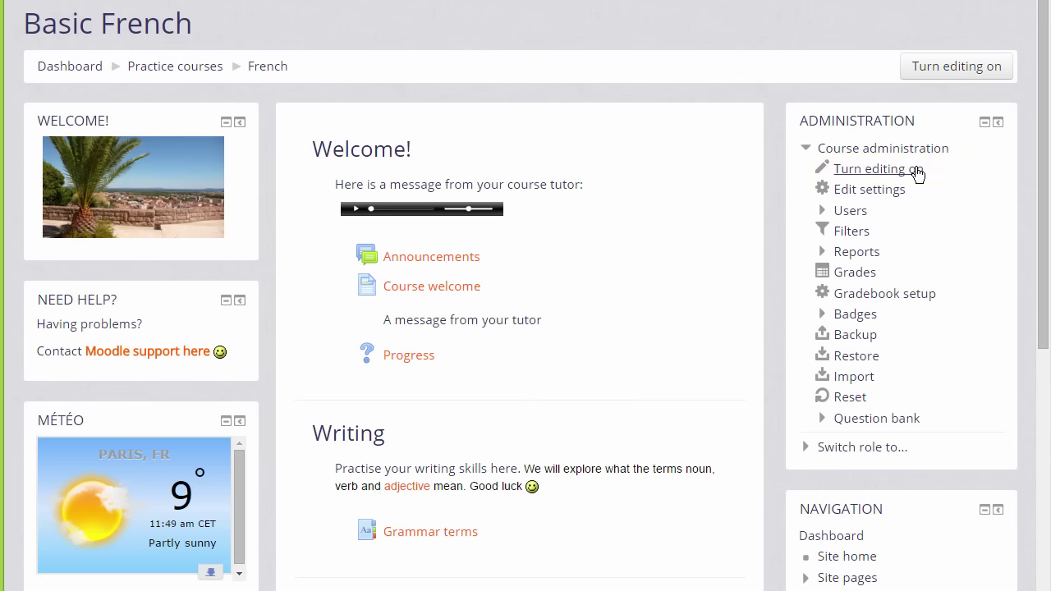
Turn on course editing and add a new Assignment activity to the Writing section.
left_click(917, 173)
left_click_drag(1043, 277, 1048, 349)
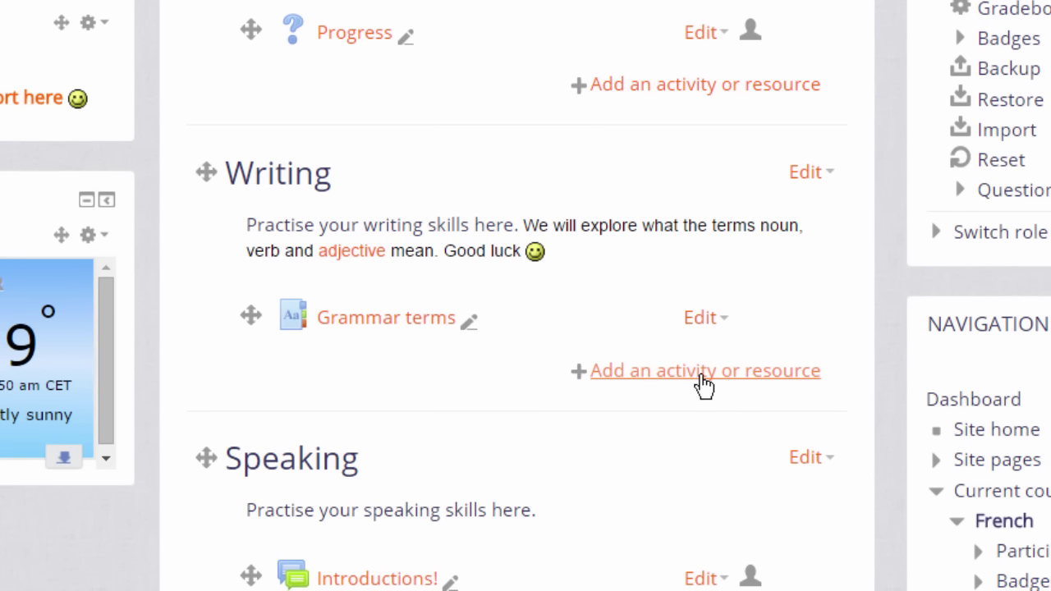
left_click(704, 383)
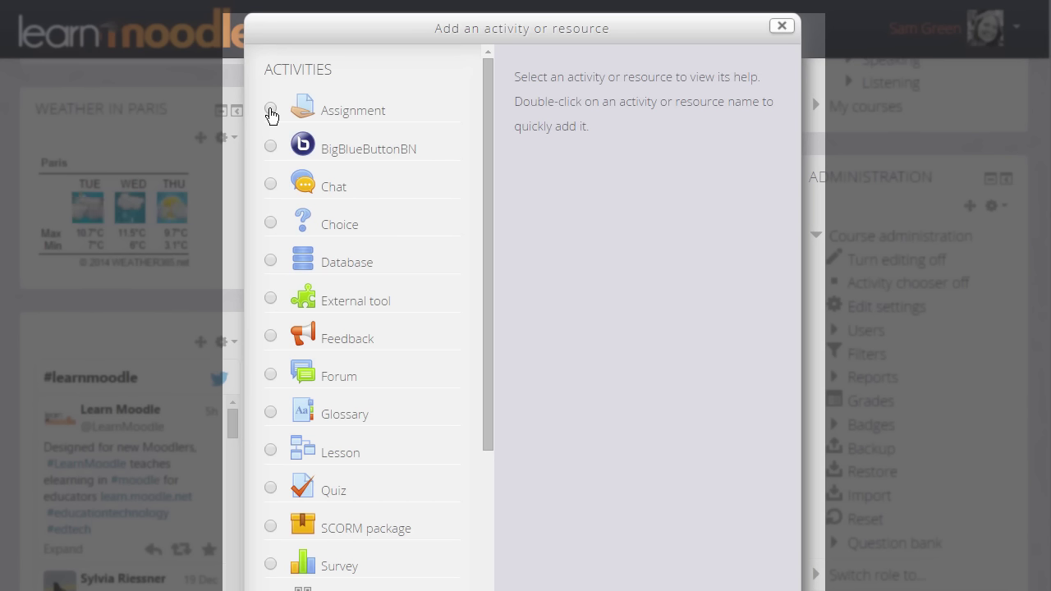
left_click(272, 114)
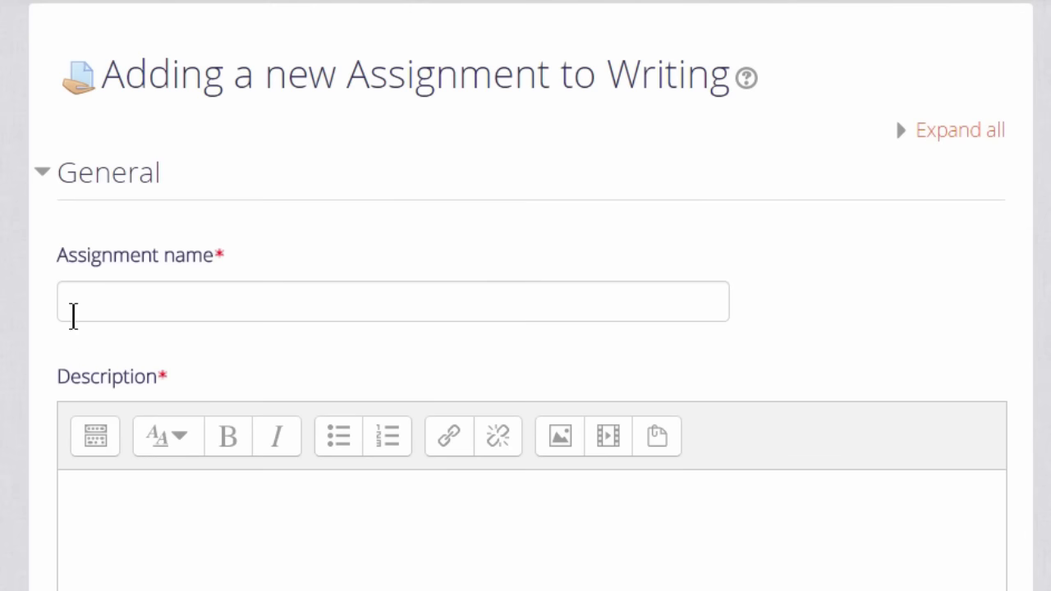
Name the assignment "Describe yourself".
left_click(73, 316)
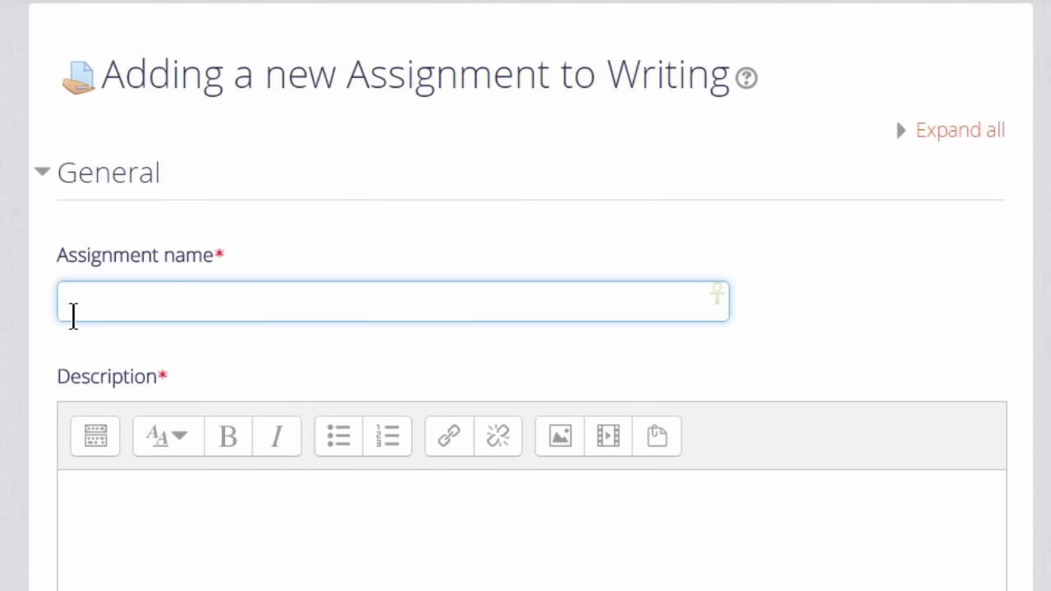
type("Describe yourself")
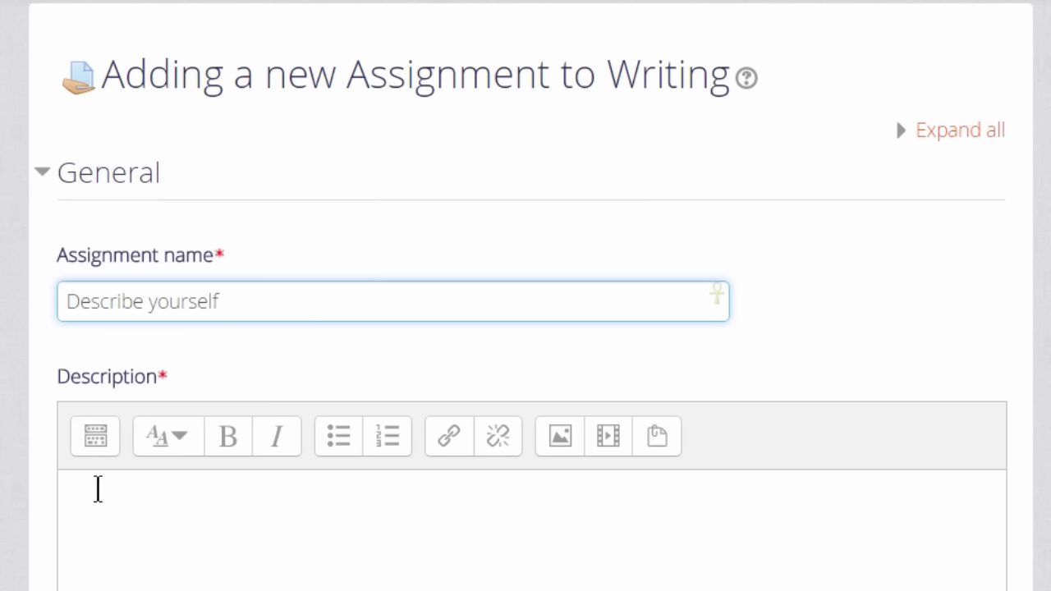
Enter the description "Describe yourself in one paragraph here." and enable its display on the course page.
scroll(87, 507, "down", 1)
scroll(84, 511, "down", 1)
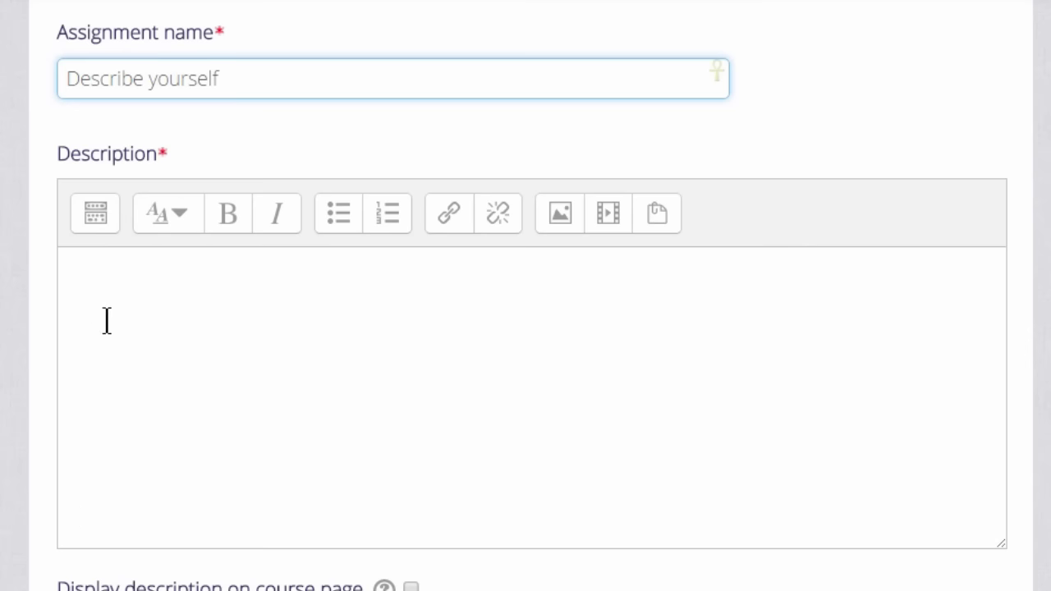
left_click(93, 273)
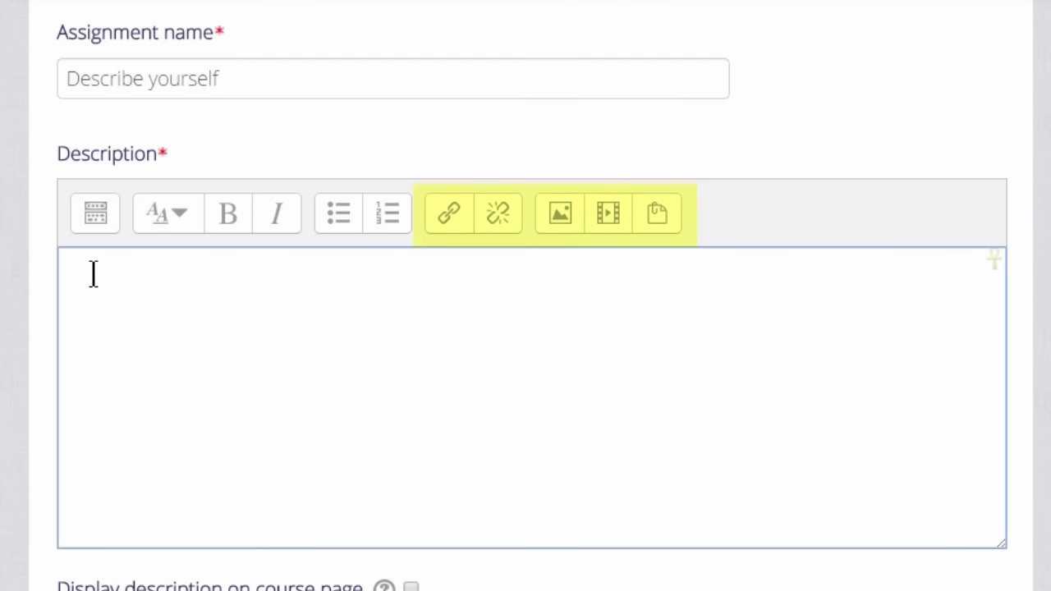
type("Describe yourself in one paragraph here.")
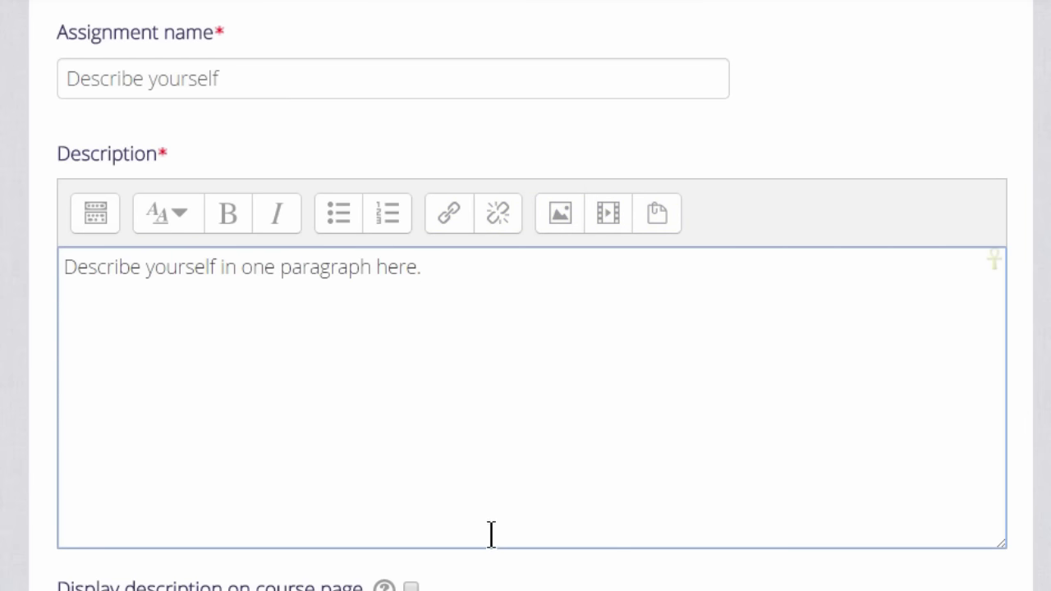
scroll(526, 370, "down", 1)
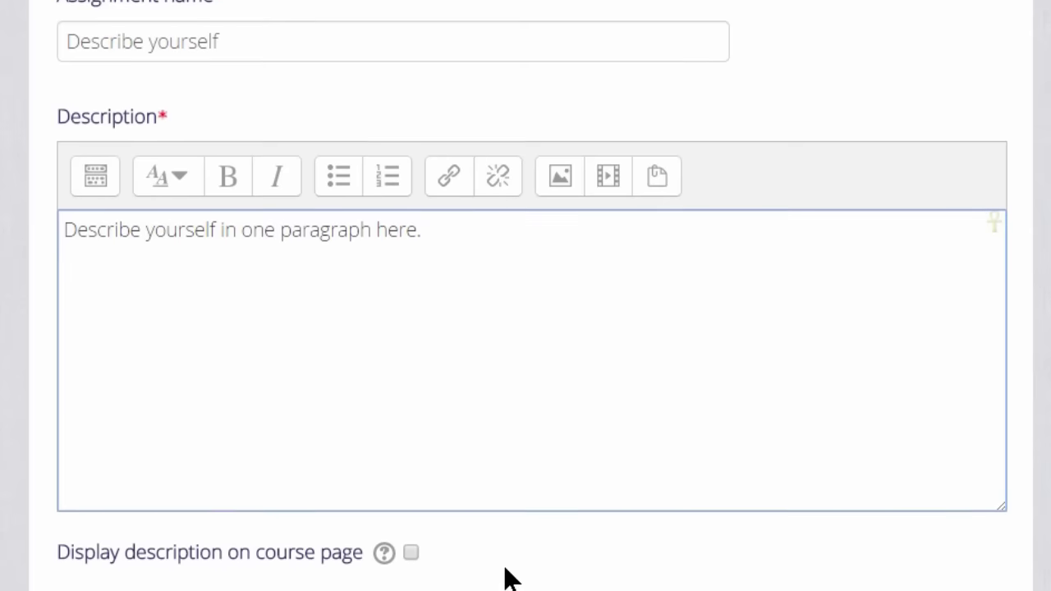
left_click(412, 538)
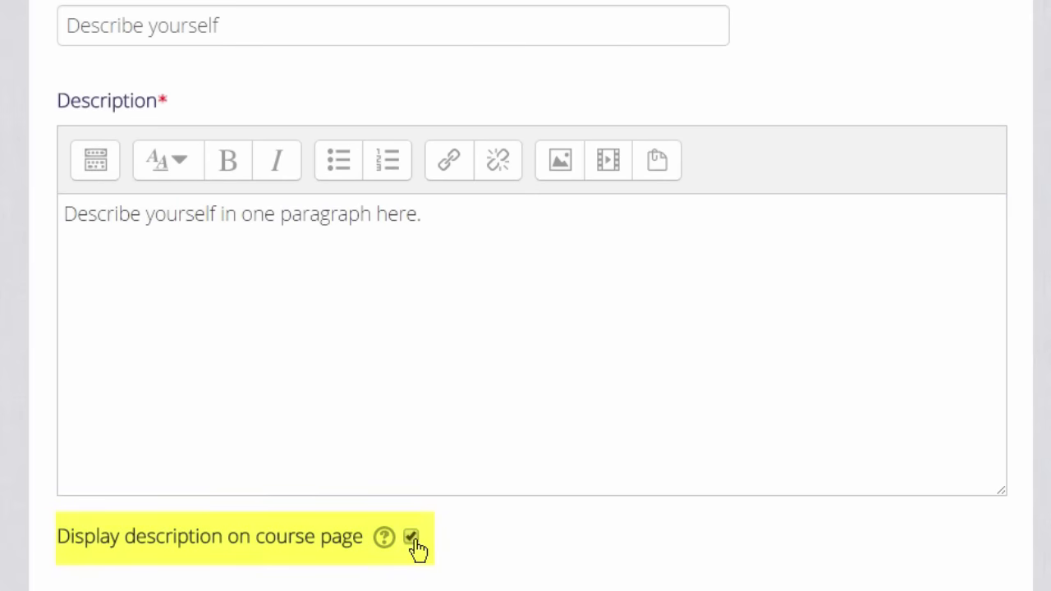
Change the assignment's submission type from file submissions to online text only.
scroll(415, 540, "down", 2)
scroll(417, 549, "down", 10)
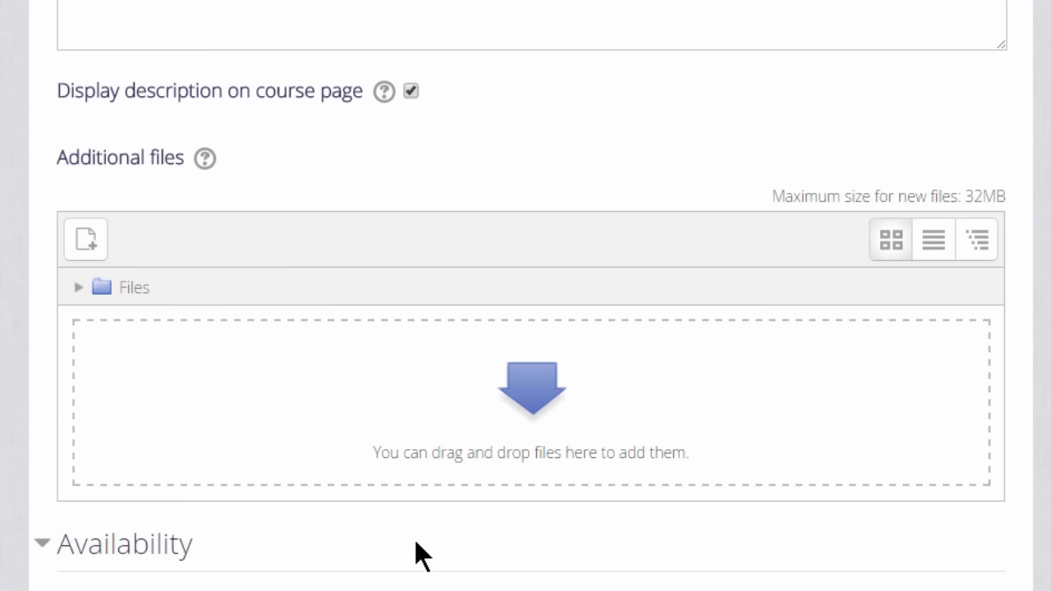
scroll(416, 542, "down", 4)
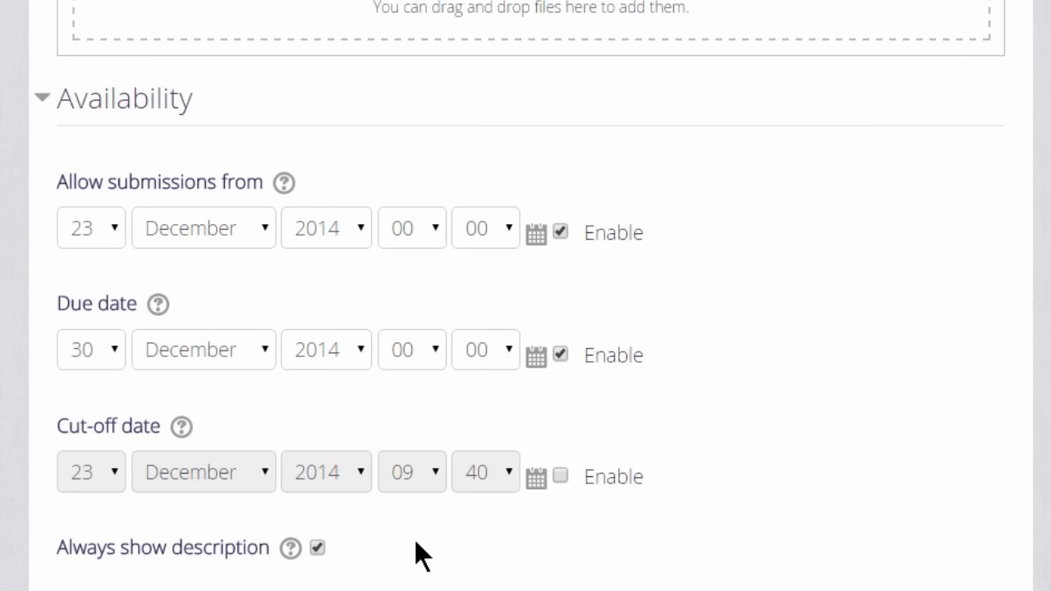
scroll(416, 542, "down", 2)
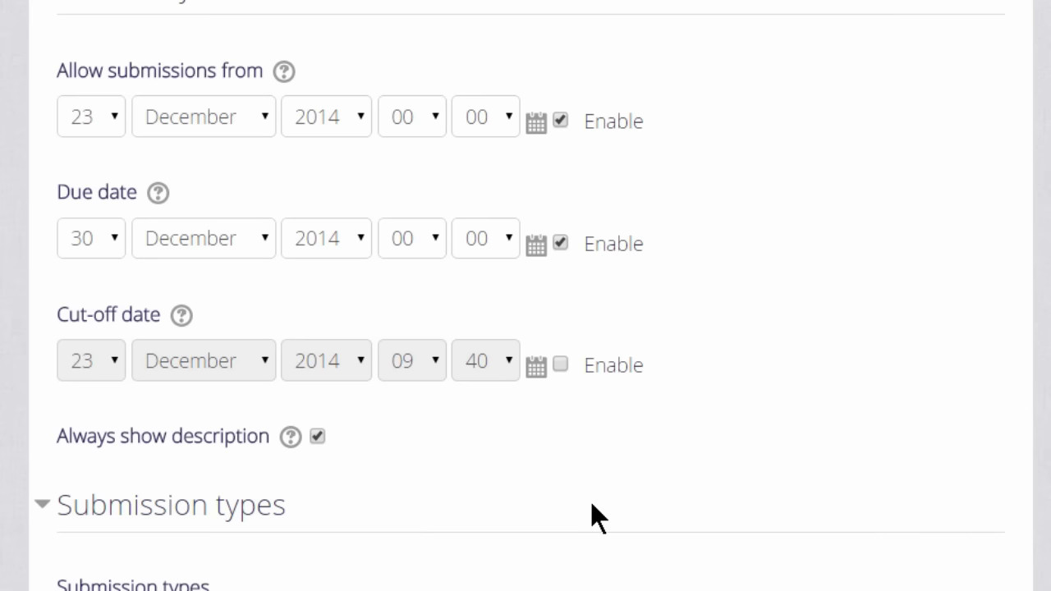
scroll(592, 504, "down", 7)
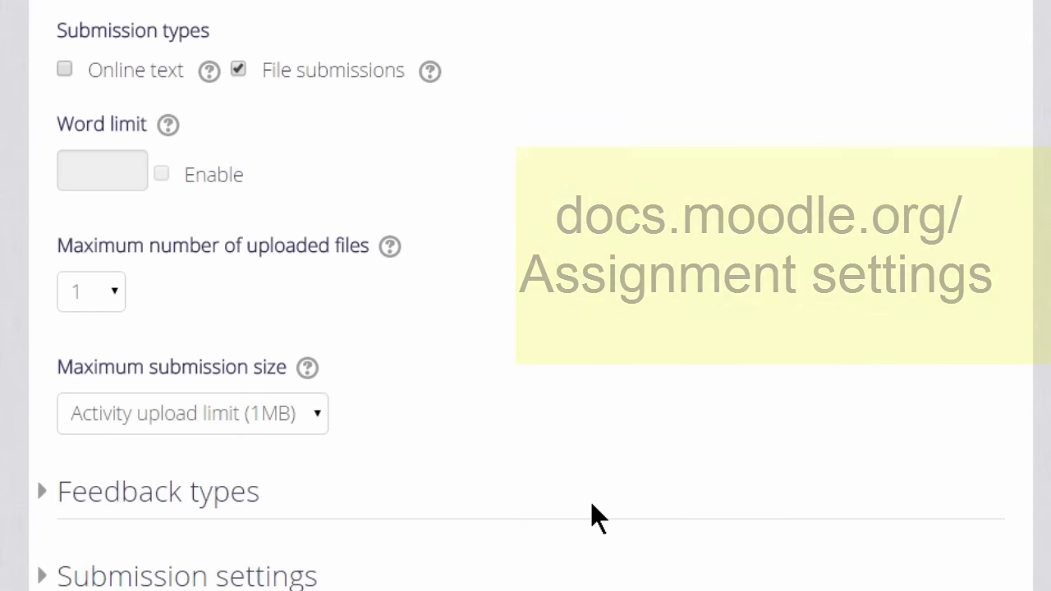
scroll(590, 502, "up", 1)
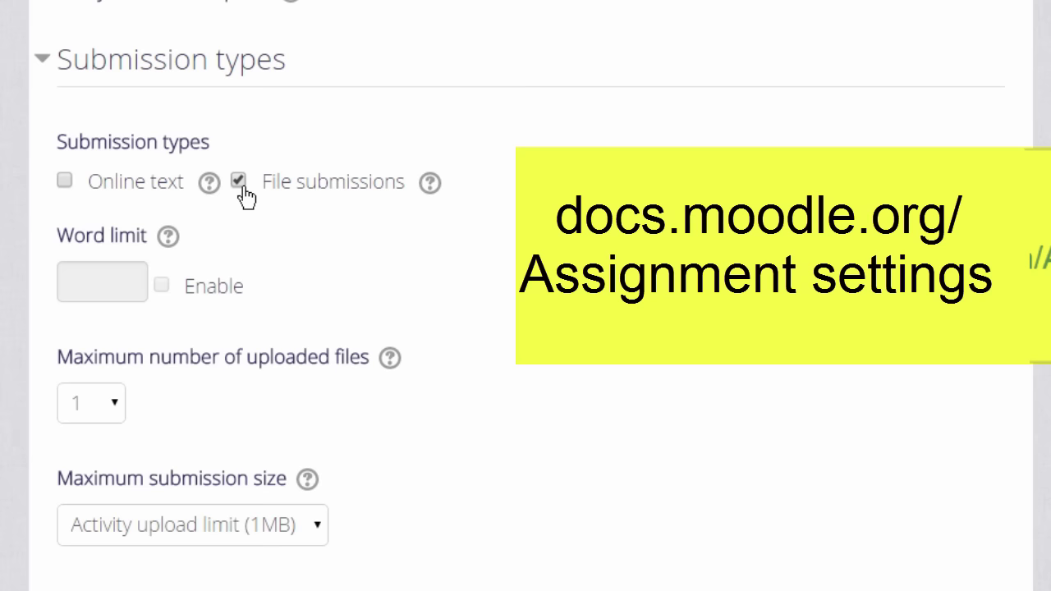
left_click(116, 407)
left_click(117, 409)
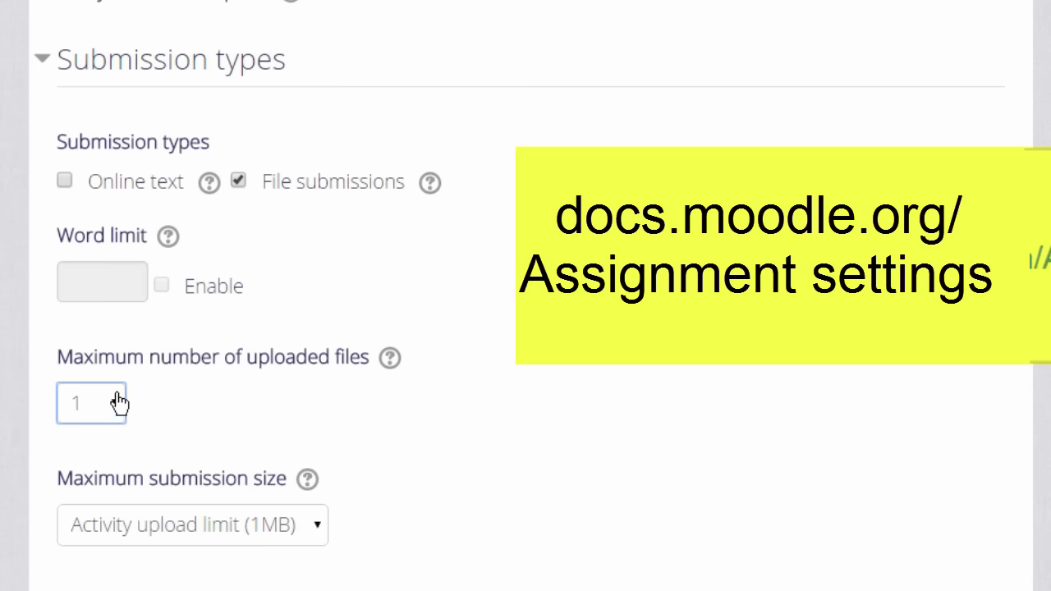
left_click(239, 180)
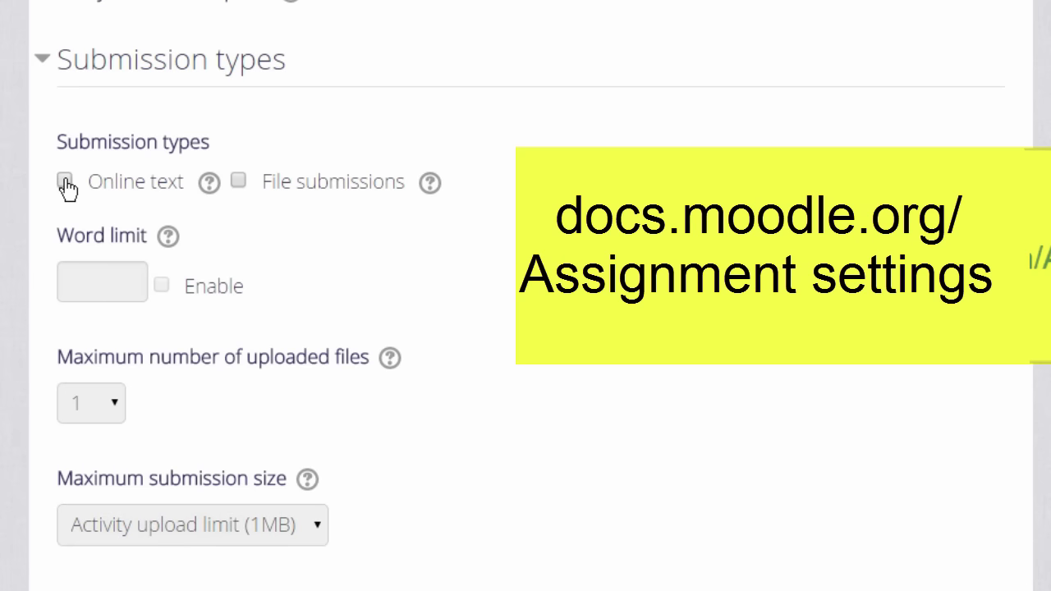
left_click(65, 182)
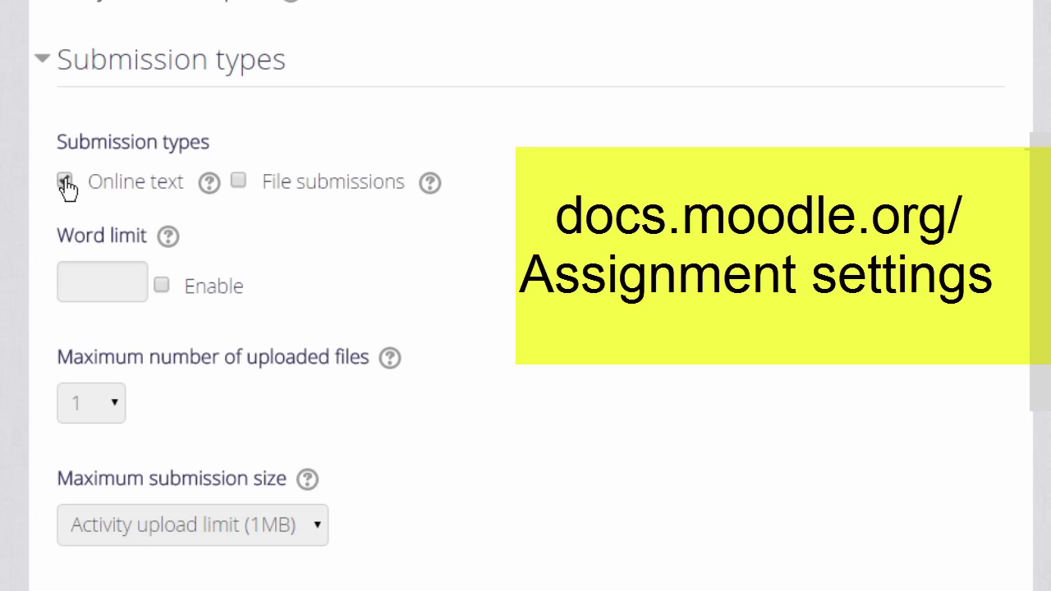
Enable the word limit for online text and set it to 500.
left_click(162, 288)
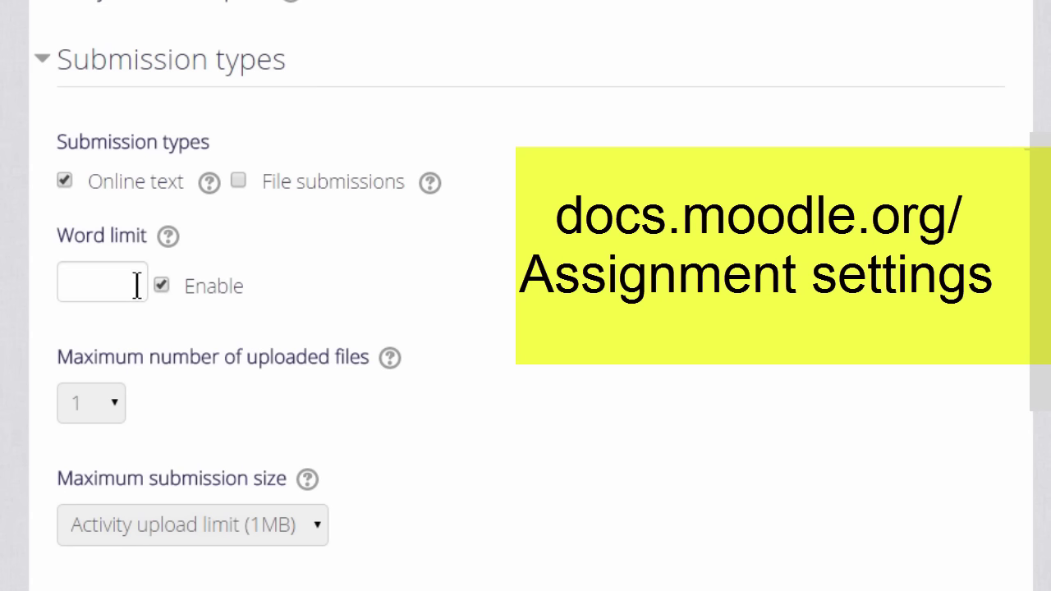
left_click(136, 285)
type("500")
Set Comment inline to Yes in the assignment's feedback types.
scroll(136, 291, "down", 1)
scroll(404, 415, "down", 2)
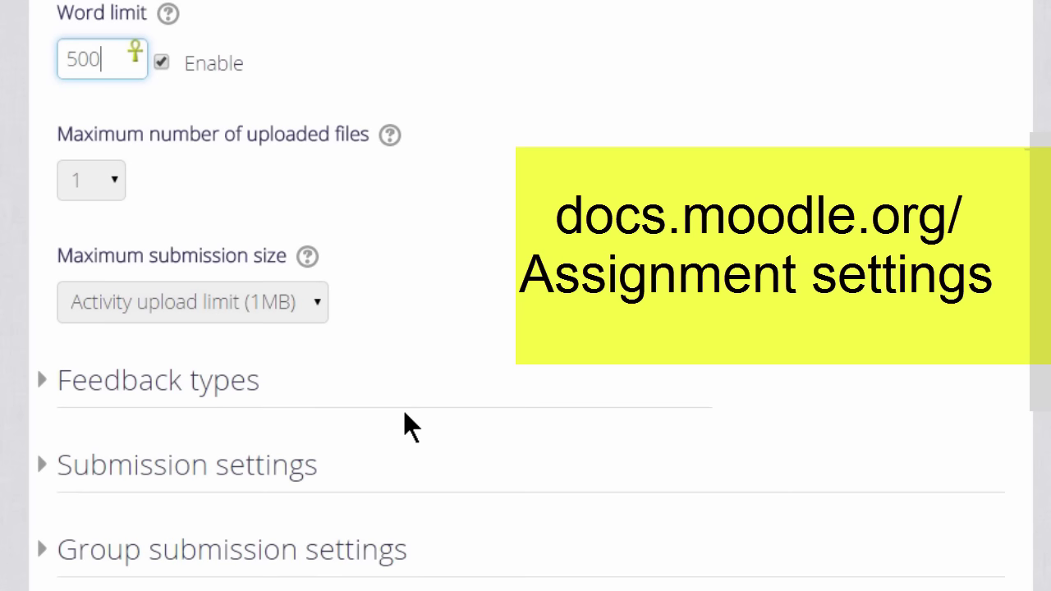
scroll(404, 419, "down", 2)
scroll(403, 423, "down", 2)
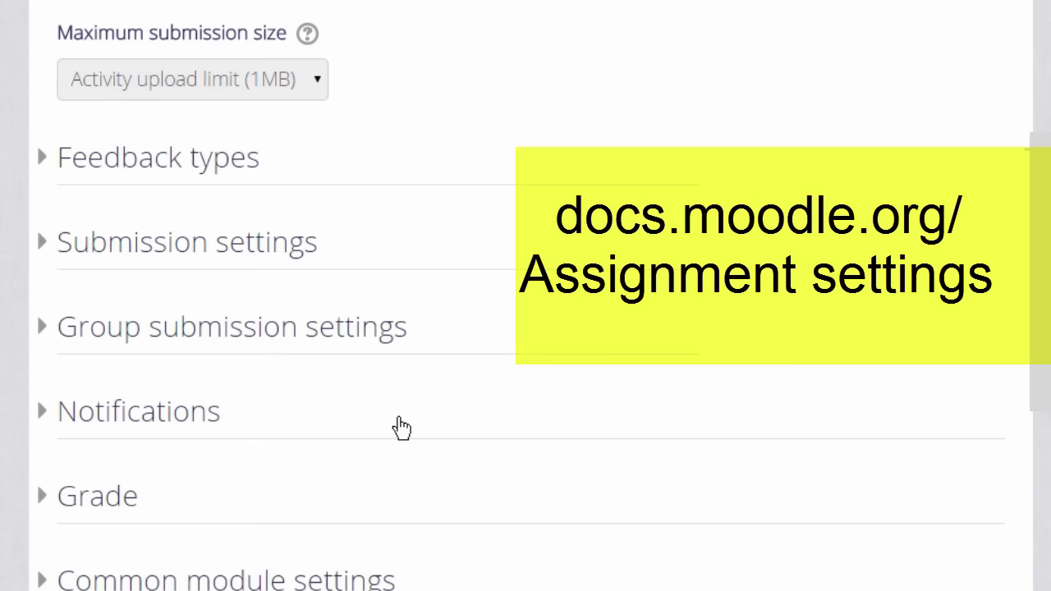
scroll(392, 431, "down", 2)
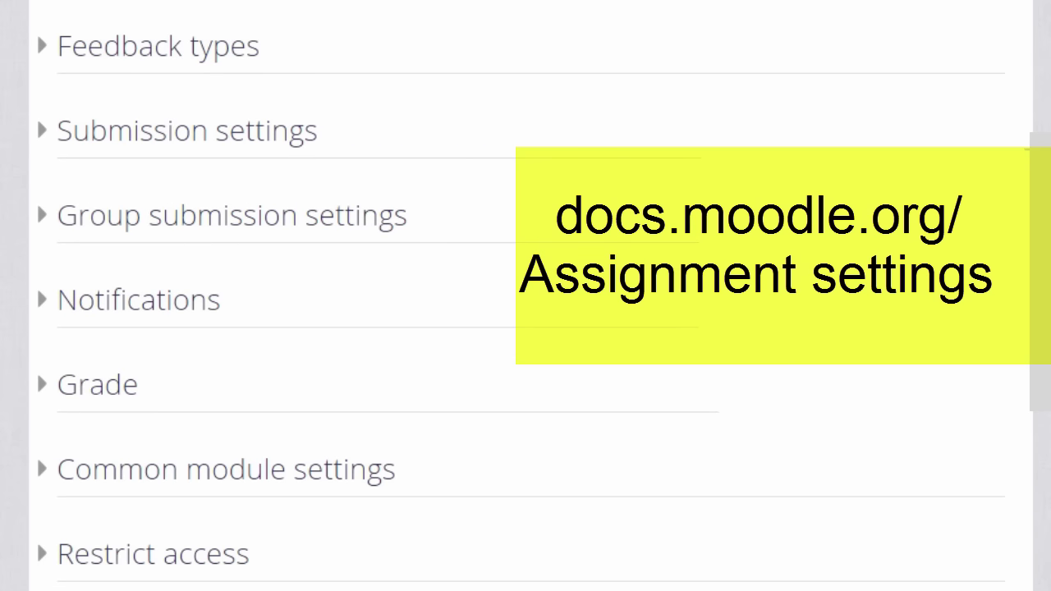
scroll(237, 132, "down", 1)
scroll(236, 131, "up", 1)
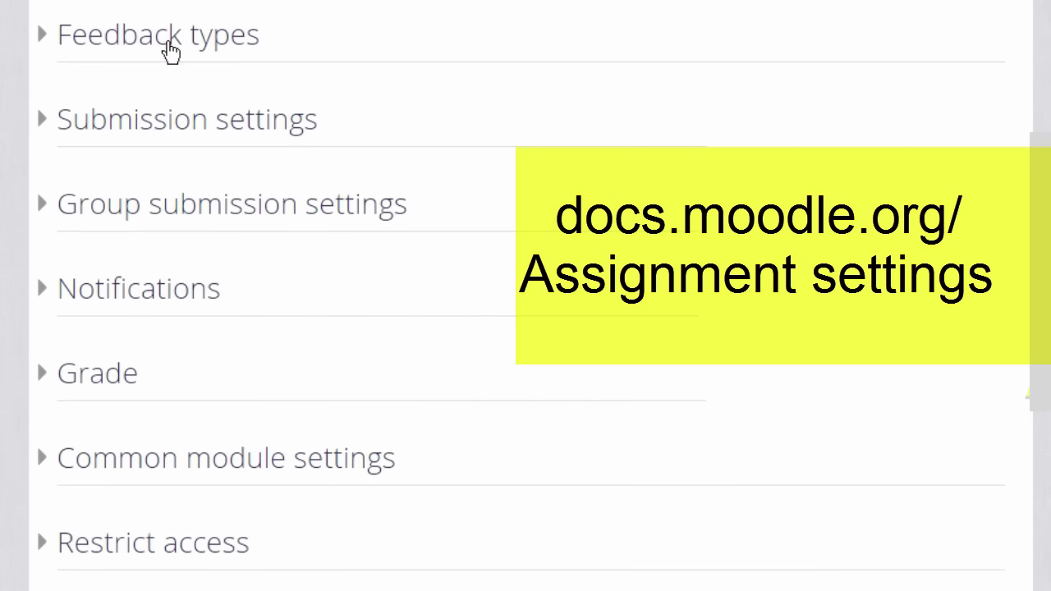
left_click(170, 50)
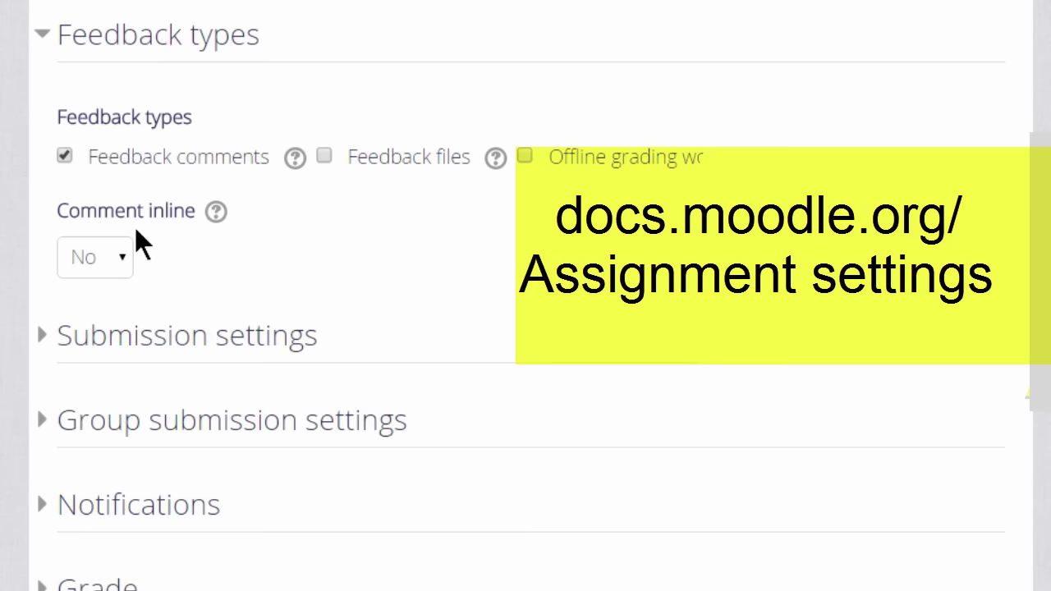
left_click(123, 261)
left_click(110, 326)
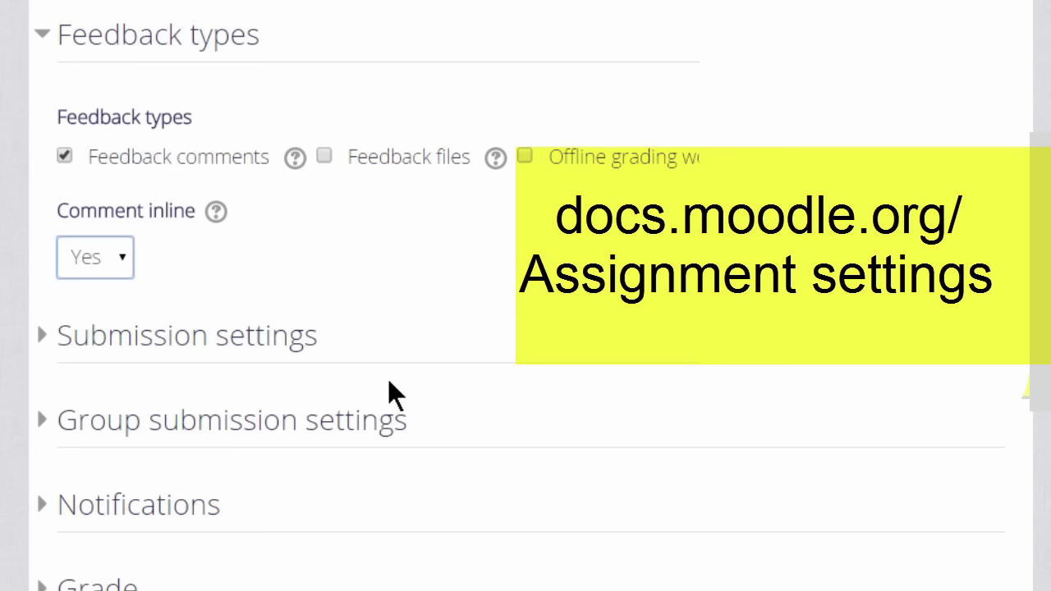
Review the assignment's submission settings, group submission settings and notification options.
scroll(435, 423, "down", 3)
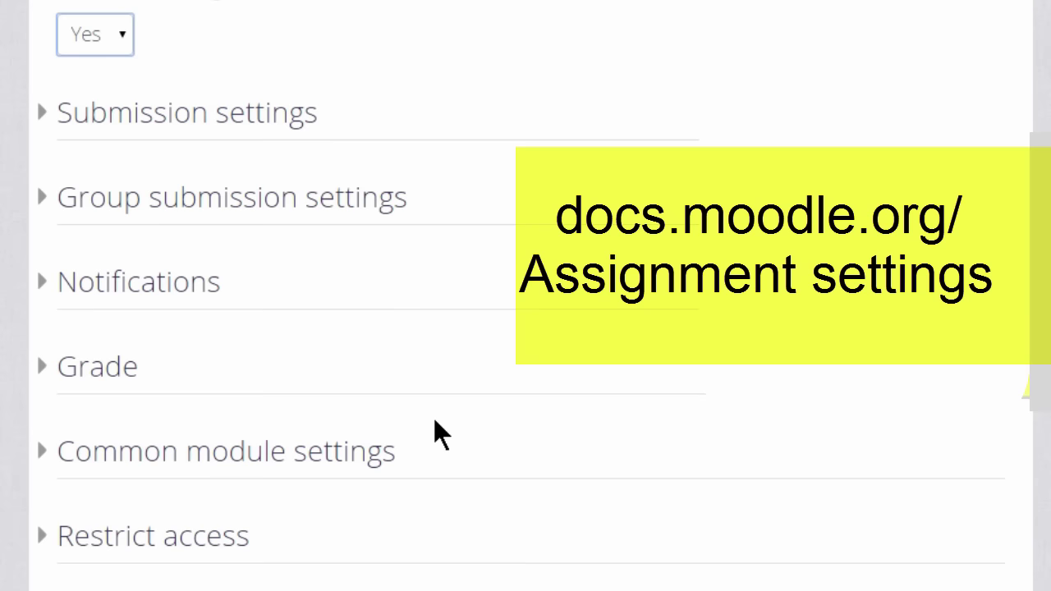
left_click(191, 115)
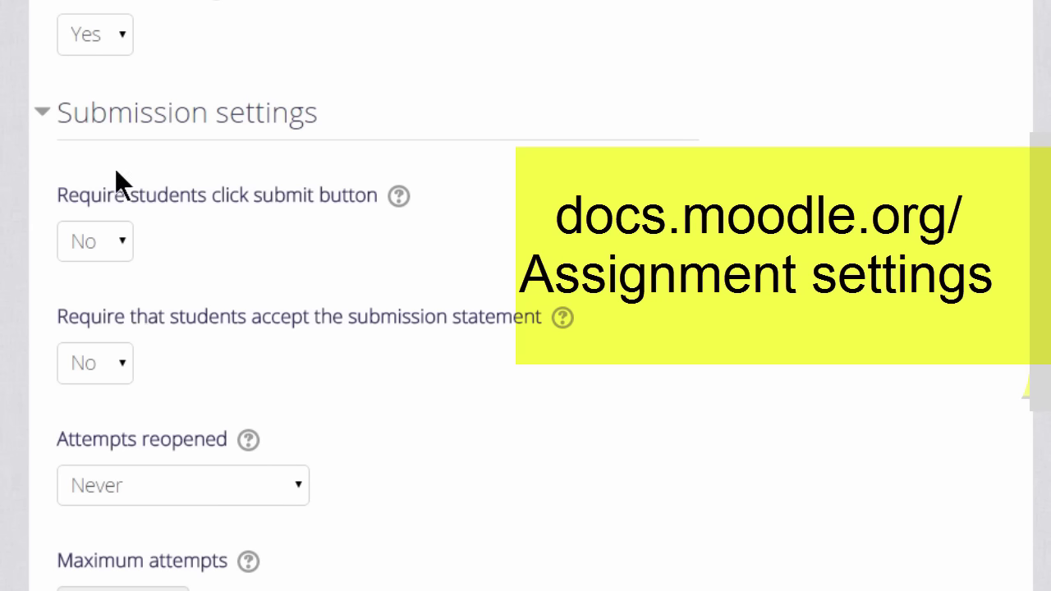
left_click(120, 127)
left_click(141, 205)
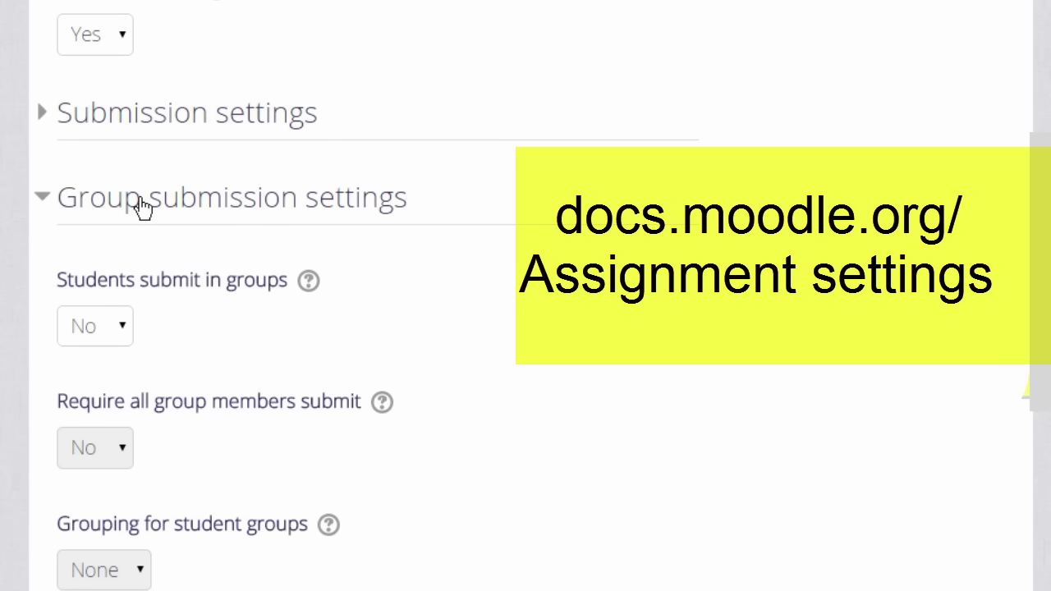
left_click(141, 206)
left_click(148, 280)
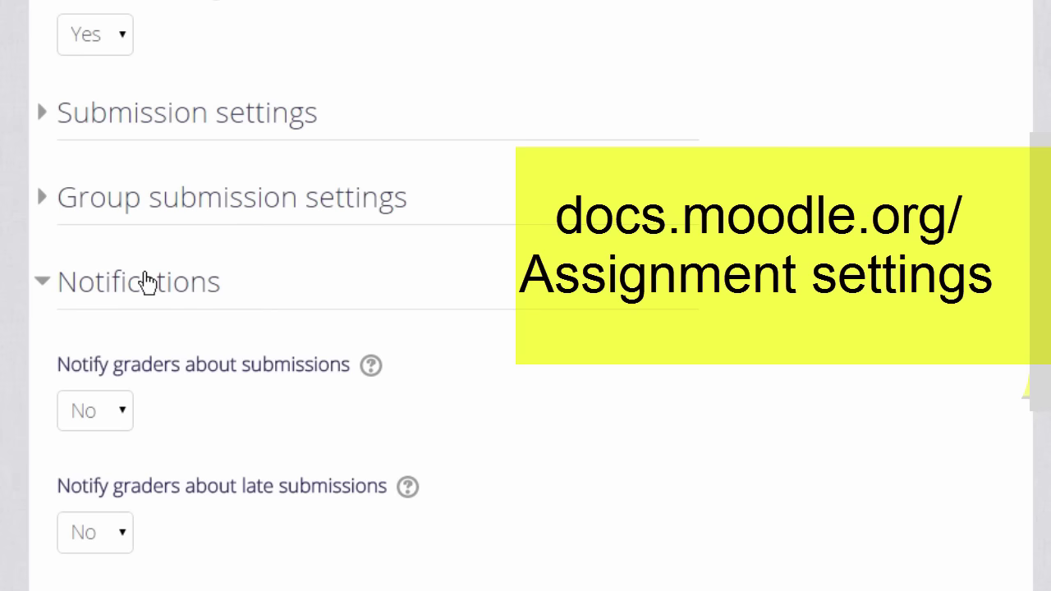
left_click(146, 281)
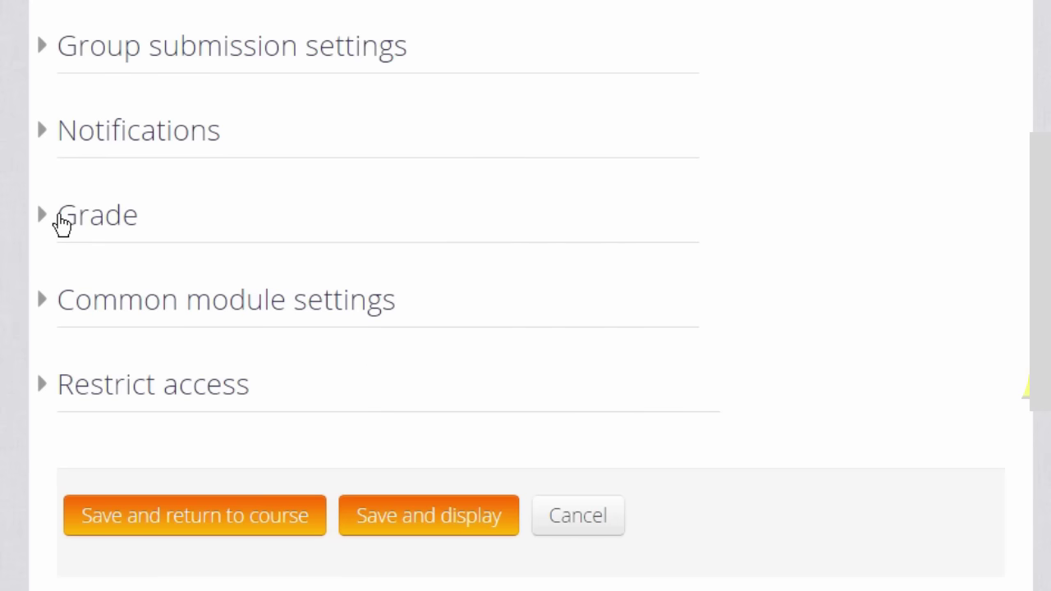
Set the assignment's grade type to Scale.
left_click(61, 218)
scroll(191, 206, "down", 1)
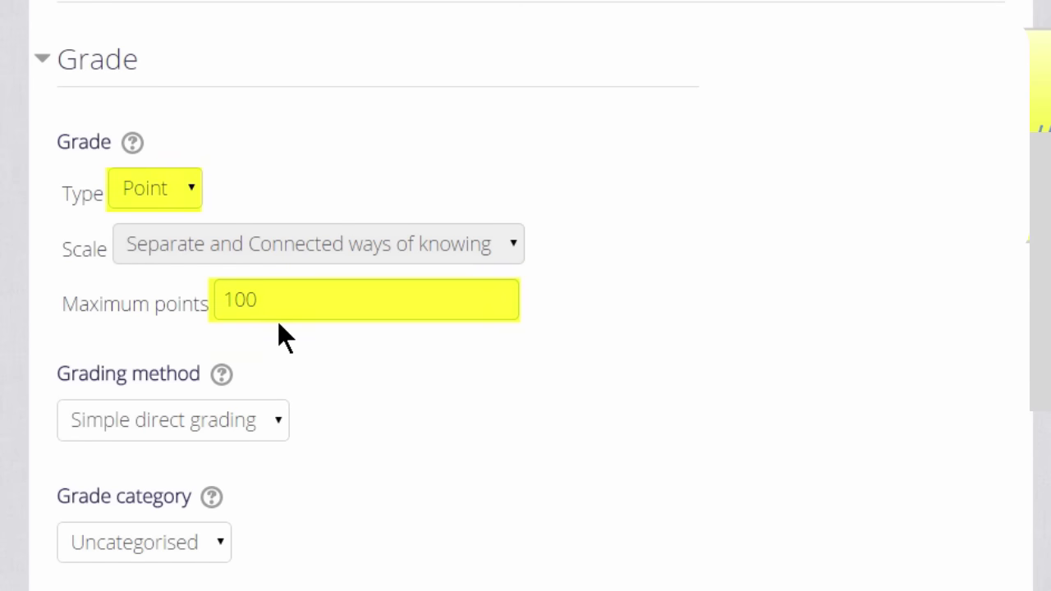
left_click(196, 190)
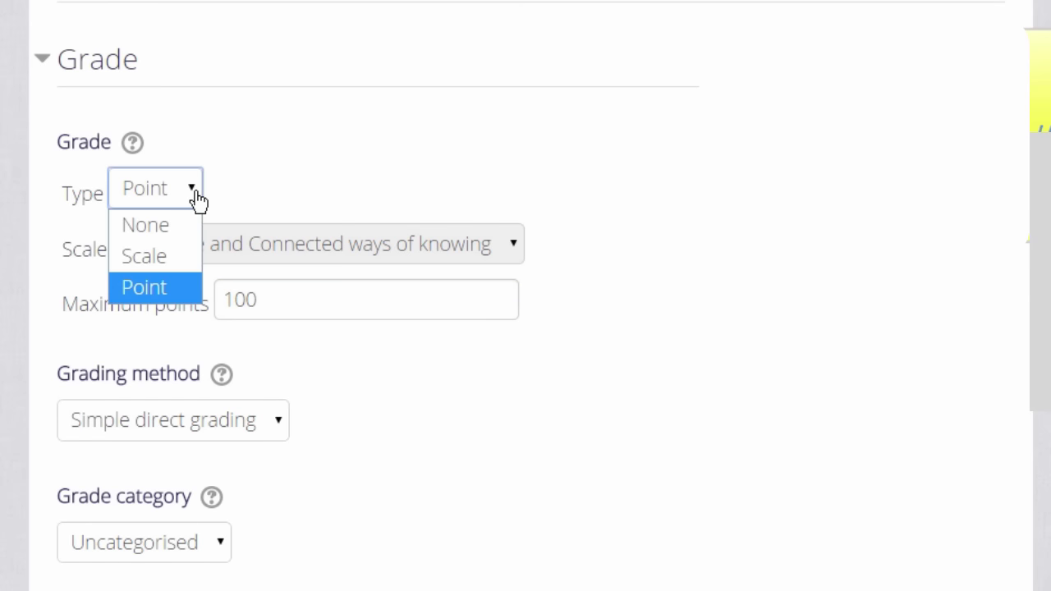
left_click(182, 253)
Save the assignment and return to the course page.
scroll(331, 311, "down", 7)
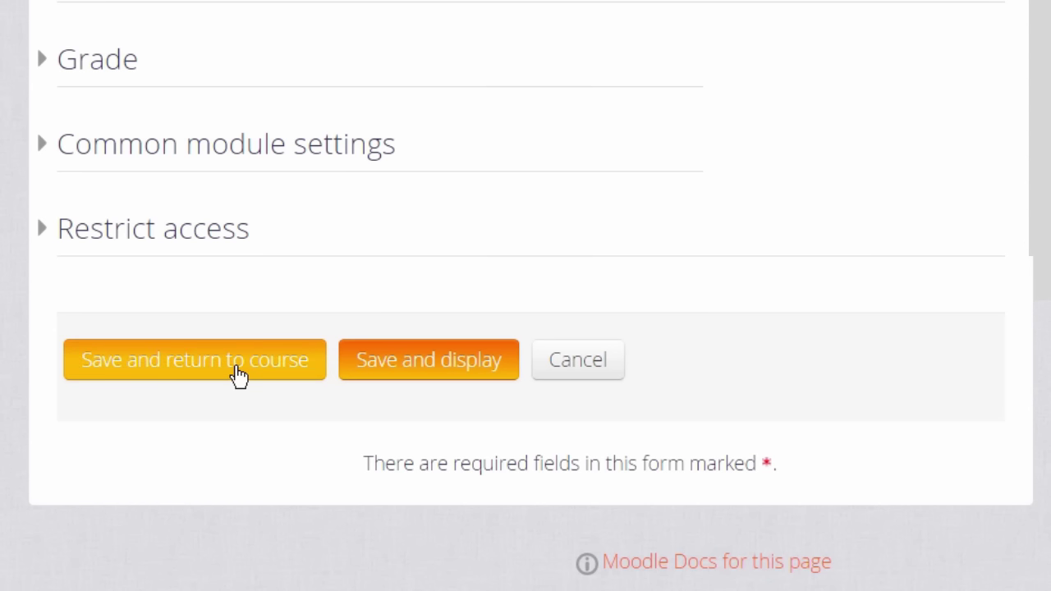
left_click(238, 375)
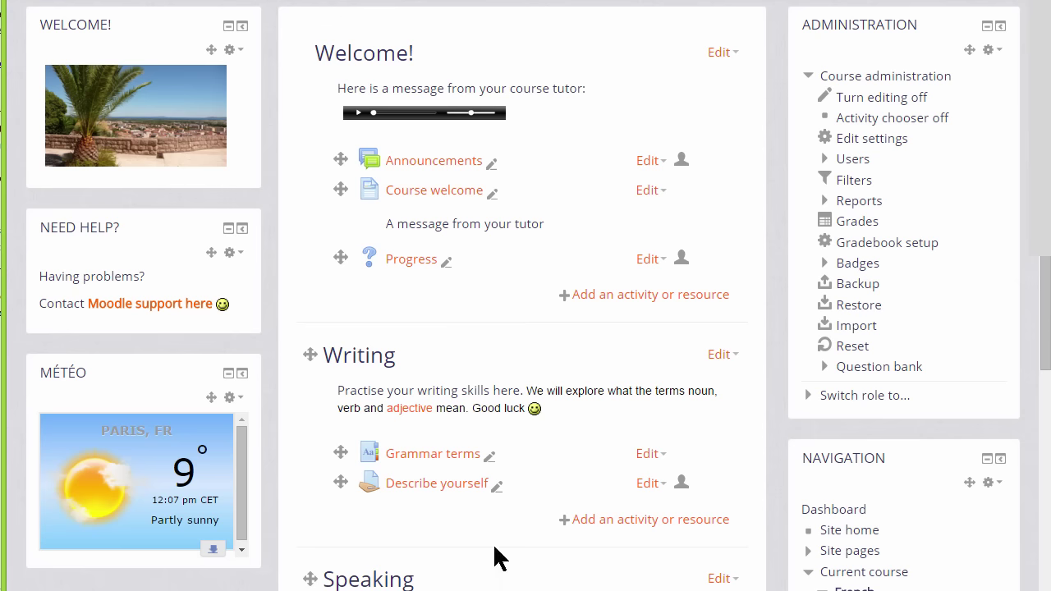